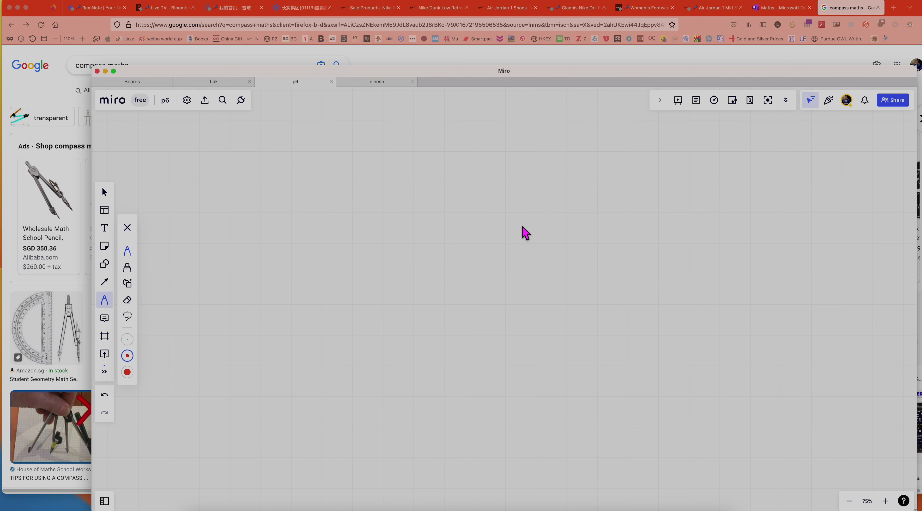
Handwrite the red headings 'books' and 'Calculators.' side by side.
click(426, 196)
mouse_move(360, 171)
mouse_down()
mouse_move(372, 191)
mouse_move(397, 186)
mouse_up()
drag(405, 170, 404, 188)
mouse_move(402, 181)
mouse_down()
mouse_move(412, 179)
mouse_move(413, 189)
mouse_up()
drag(427, 178, 420, 190)
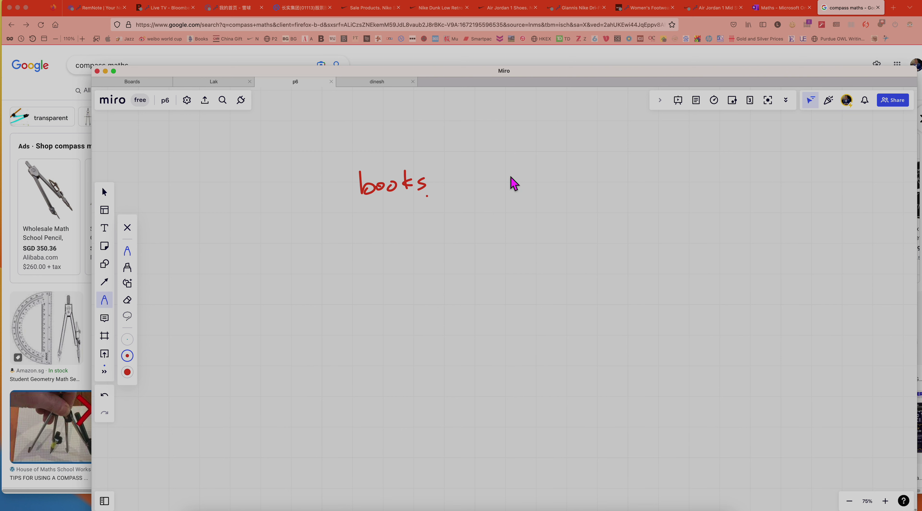
mouse_move(516, 172)
mouse_down()
mouse_move(517, 185)
mouse_move(626, 179)
mouse_up()
click(637, 182)
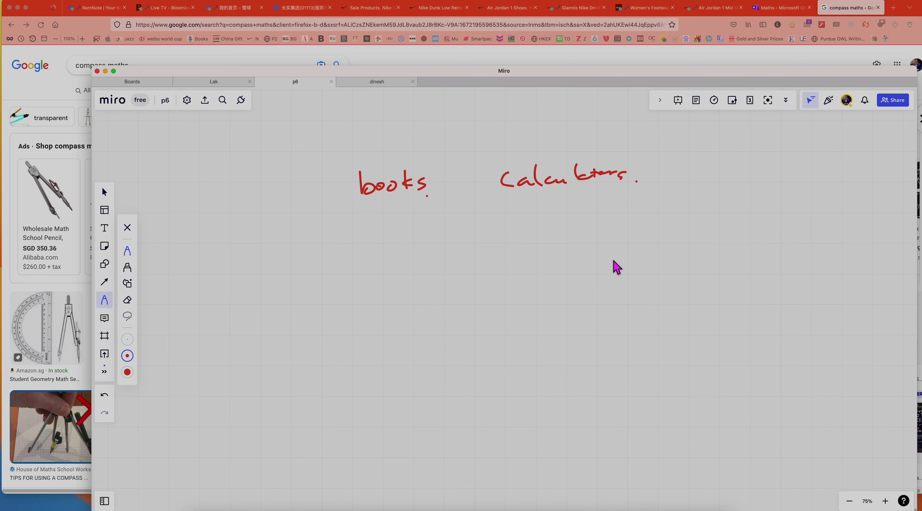
Write the prices $25 under Calculators and $12 under books.
drag(545, 217, 559, 229)
mouse_move(572, 216)
mouse_down()
mouse_move(560, 233)
mouse_move(524, 238)
mouse_up()
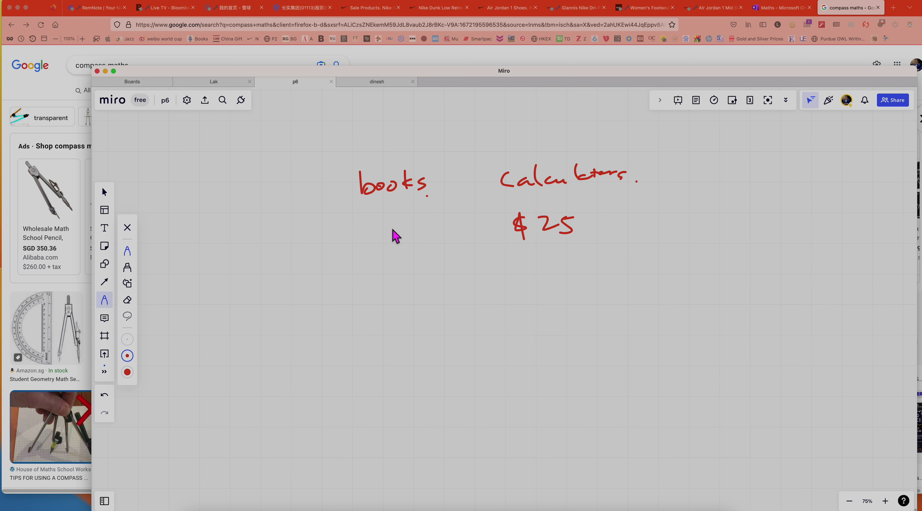
drag(387, 217, 378, 234)
drag(382, 214, 383, 235)
mouse_move(401, 215)
mouse_down()
mouse_move(401, 235)
mouse_move(430, 225)
mouse_up()
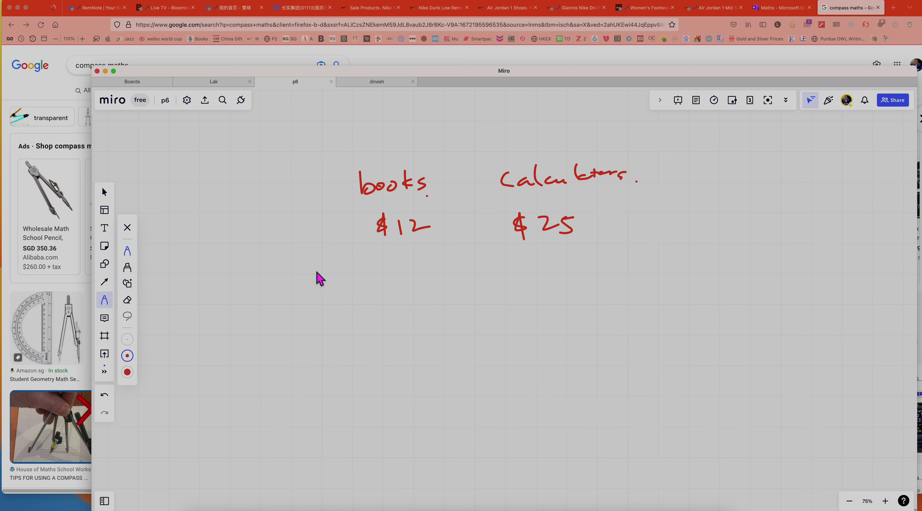
Write the row label 'selling price.' with the quantity 10 beneath it.
mouse_move(243, 225)
mouse_down()
mouse_move(243, 237)
mouse_move(264, 199)
mouse_move(280, 237)
mouse_move(318, 225)
mouse_move(328, 210)
mouse_move(343, 224)
mouse_up()
click(353, 225)
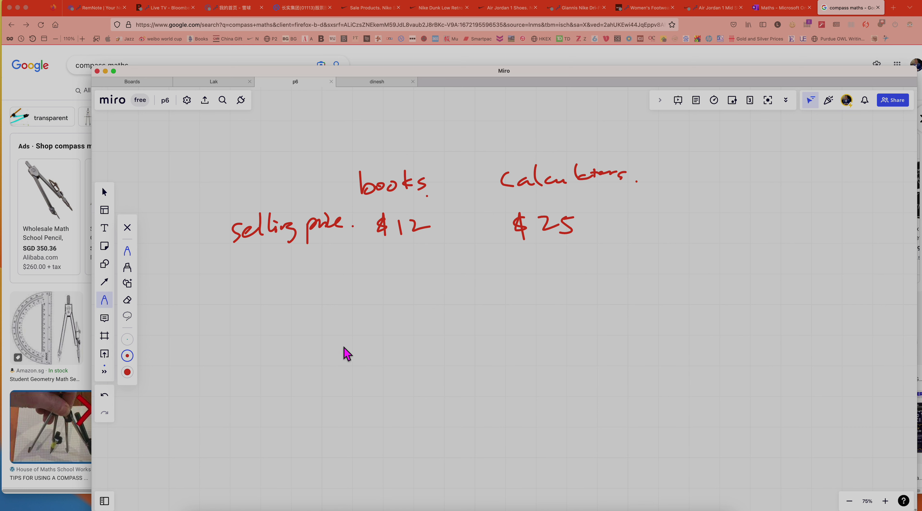
mouse_move(272, 284)
mouse_down()
mouse_move(270, 293)
mouse_move(290, 280)
mouse_up()
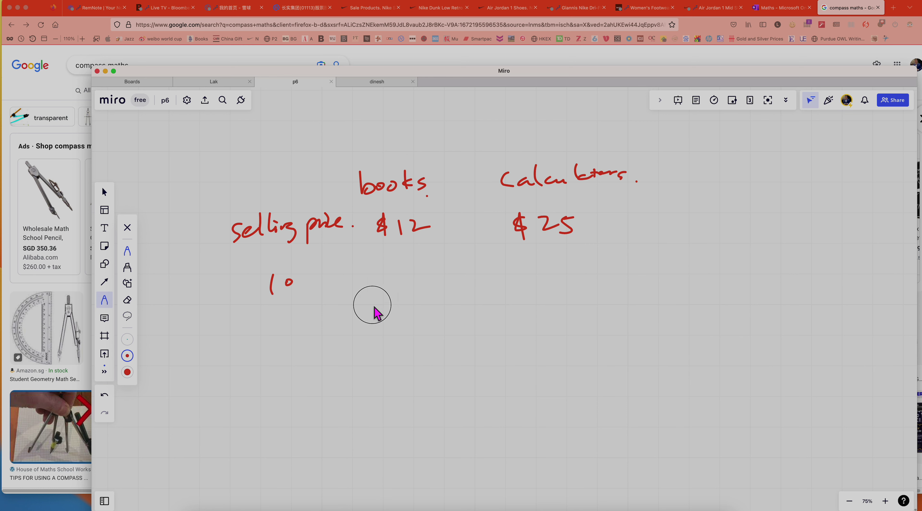
Rule lines under both prices, write sales totals $120 and $250., and start 'profit out of'.
drag(356, 306, 432, 301)
mouse_move(382, 320)
mouse_down()
mouse_move(381, 346)
mouse_move(410, 334)
mouse_up()
drag(411, 327, 421, 327)
drag(363, 324, 354, 344)
drag(364, 321, 359, 360)
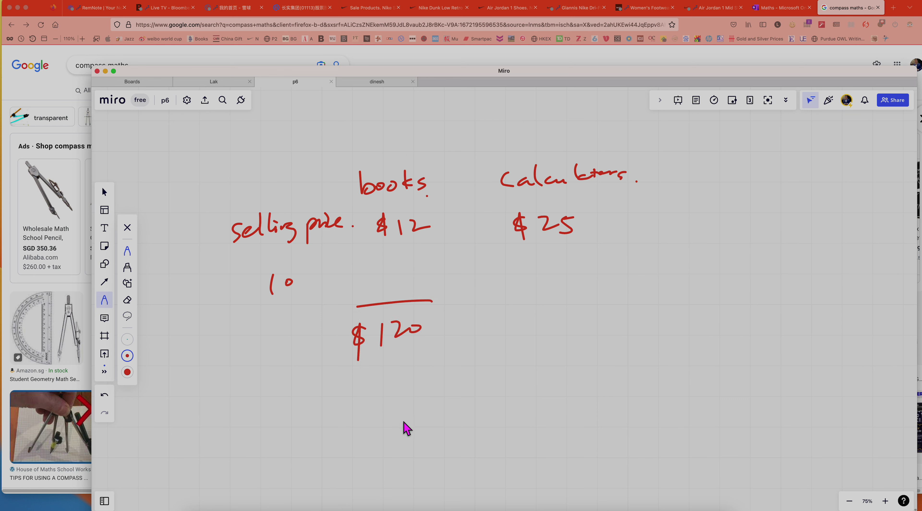
drag(521, 297, 628, 284)
drag(547, 315, 537, 333)
mouse_move(543, 311)
mouse_down()
mouse_move(542, 338)
mouse_move(560, 333)
mouse_up()
mouse_move(570, 317)
mouse_down()
mouse_move(565, 332)
mouse_move(601, 323)
mouse_up()
click(613, 330)
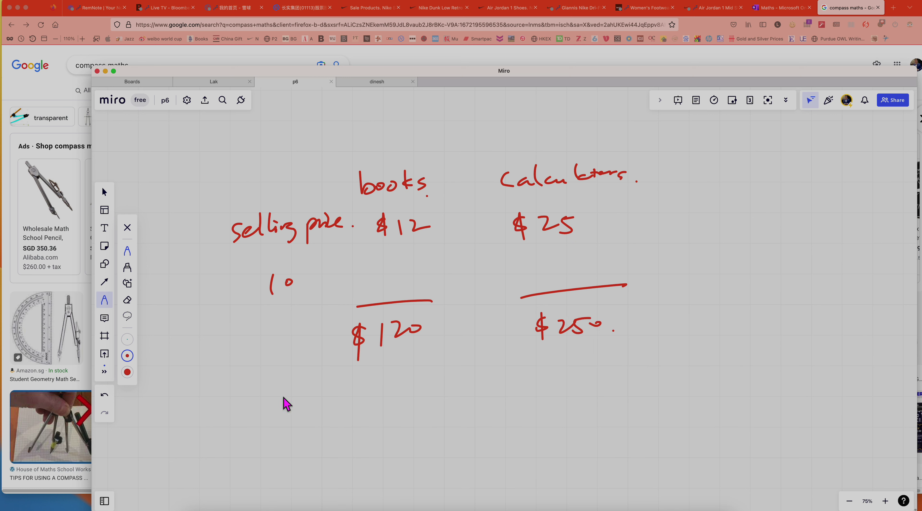
mouse_move(264, 392)
mouse_down()
mouse_move(265, 414)
mouse_move(282, 398)
mouse_move(294, 418)
mouse_move(313, 403)
mouse_move(381, 393)
mouse_move(395, 426)
mouse_up()
Draw empty answer circles under $120 and $250, and write 'cost of books' at the top.
drag(407, 373, 402, 381)
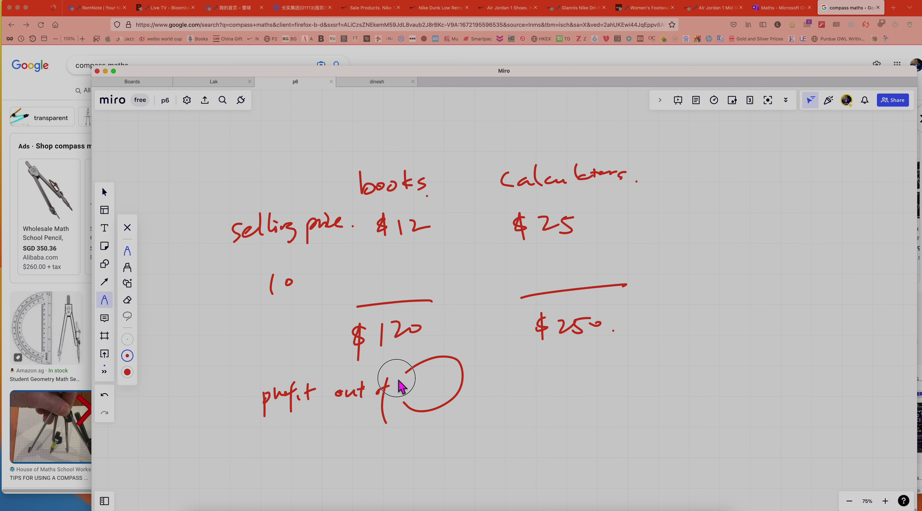
mouse_move(546, 365)
mouse_down()
mouse_move(548, 395)
mouse_move(542, 366)
mouse_up()
click(623, 393)
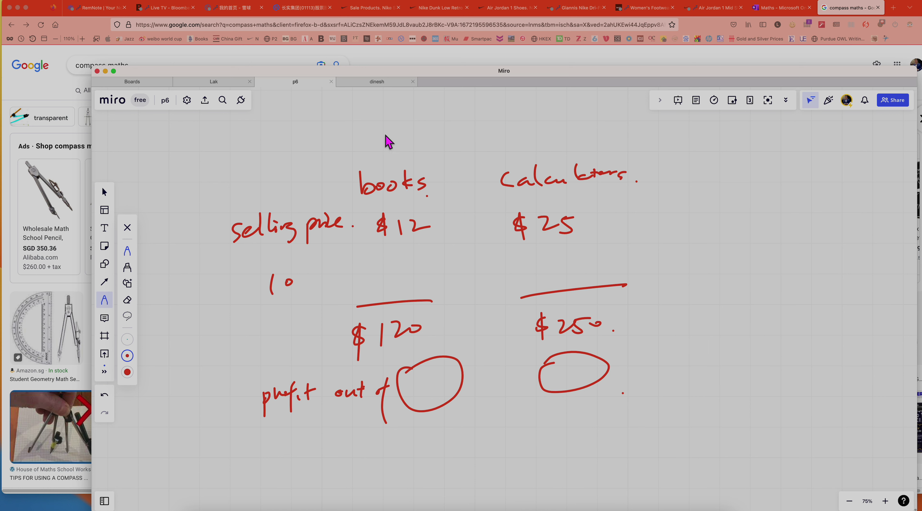
mouse_move(373, 133)
mouse_down()
mouse_move(447, 130)
mouse_move(463, 138)
mouse_move(468, 127)
mouse_up()
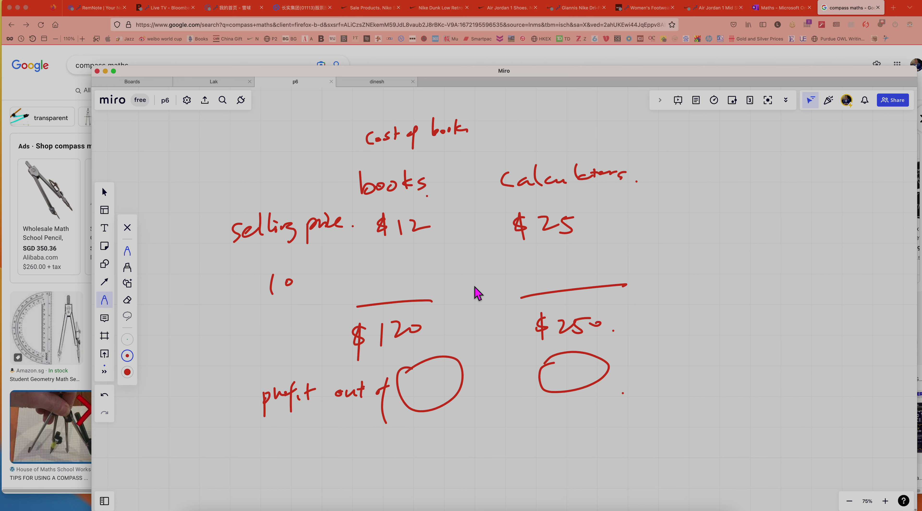
Underline 'cost of books', then write 'paper + ink' beside it, underlined and boxed.
drag(364, 159, 456, 144)
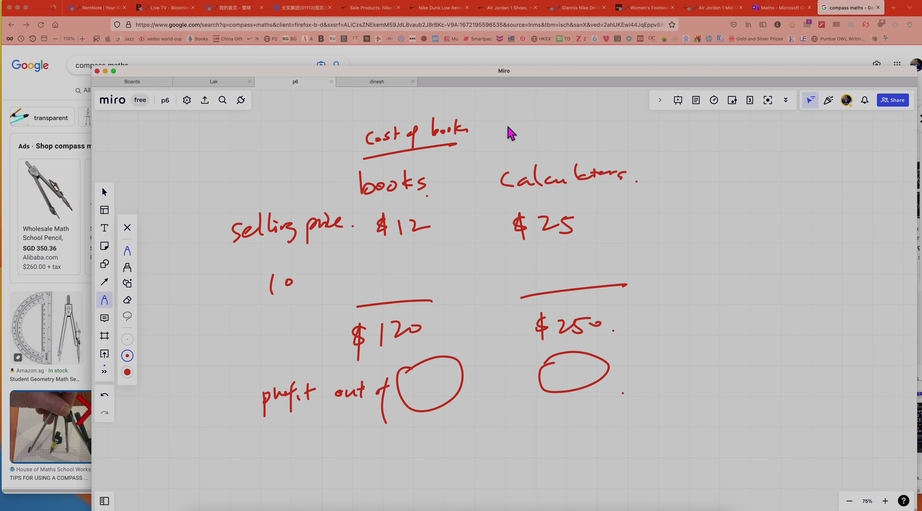
mouse_move(487, 111)
mouse_down()
mouse_move(490, 121)
mouse_move(546, 108)
mouse_move(591, 124)
mouse_move(613, 106)
mouse_up()
drag(495, 134, 625, 119)
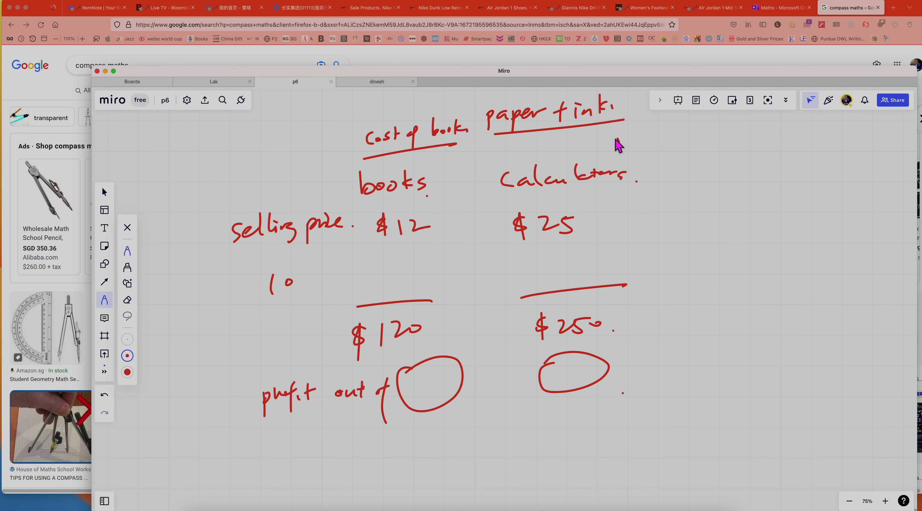
mouse_move(490, 137)
mouse_down()
mouse_move(616, 98)
mouse_move(611, 129)
mouse_move(496, 136)
mouse_up()
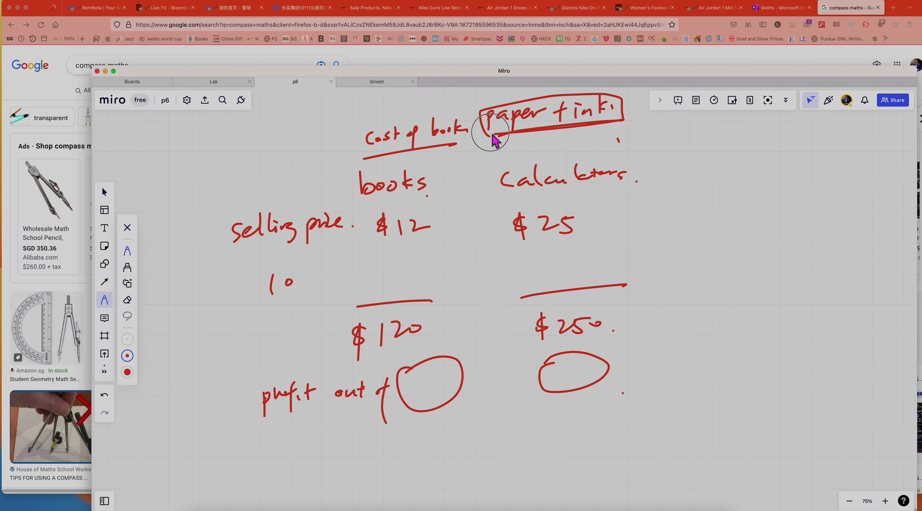
drag(492, 134, 493, 136)
Write 'cost → components' beside the Calculators heading.
mouse_move(676, 163)
mouse_down()
mouse_move(673, 174)
mouse_move(680, 170)
mouse_up()
mouse_move(698, 166)
mouse_down()
mouse_move(691, 174)
mouse_move(708, 173)
mouse_up()
mouse_move(703, 167)
mouse_down()
mouse_move(828, 170)
mouse_move(807, 186)
mouse_move(879, 164)
mouse_up()
drag(768, 204, 838, 203)
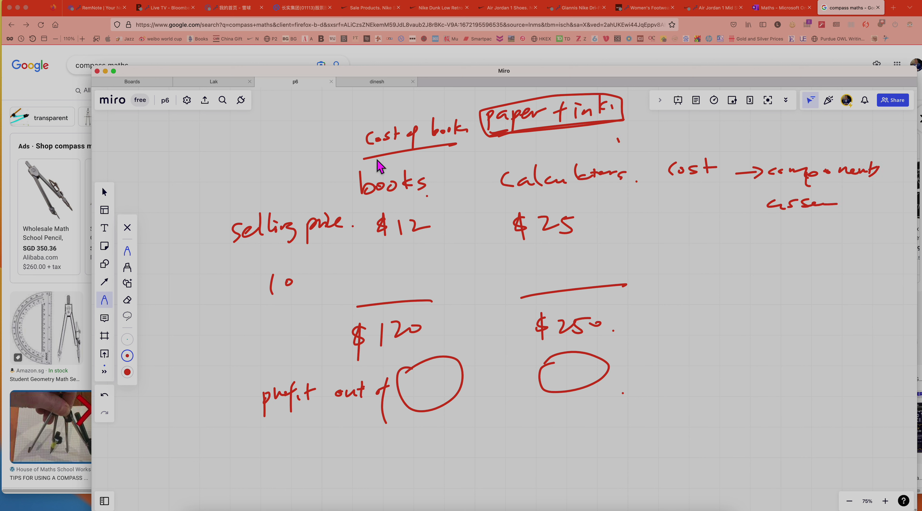
Ring the 'cost of books' label and box the Calculators heading.
mouse_move(376, 157)
mouse_down()
mouse_move(469, 138)
mouse_move(406, 154)
mouse_up()
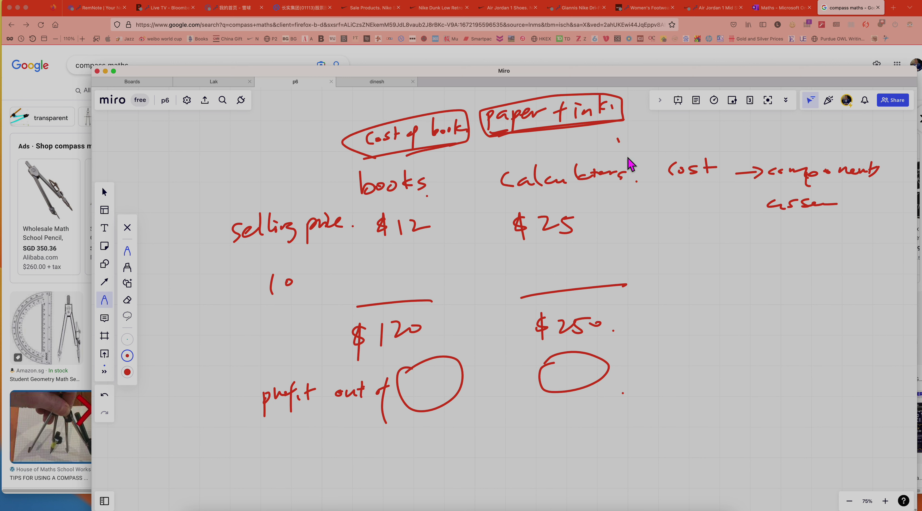
drag(508, 203, 618, 201)
mouse_move(492, 205)
mouse_down()
mouse_move(487, 182)
mouse_move(580, 201)
mouse_up()
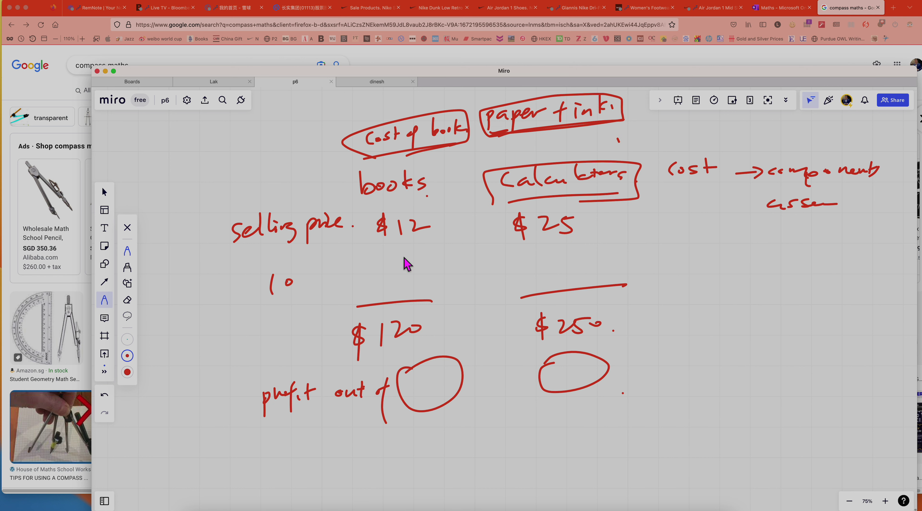
Write the unit costs $2 under $12 and 15 under $25.
drag(405, 256, 397, 264)
mouse_move(401, 251)
mouse_down()
mouse_move(401, 266)
mouse_move(427, 264)
mouse_up()
drag(563, 246, 575, 255)
drag(576, 245, 584, 243)
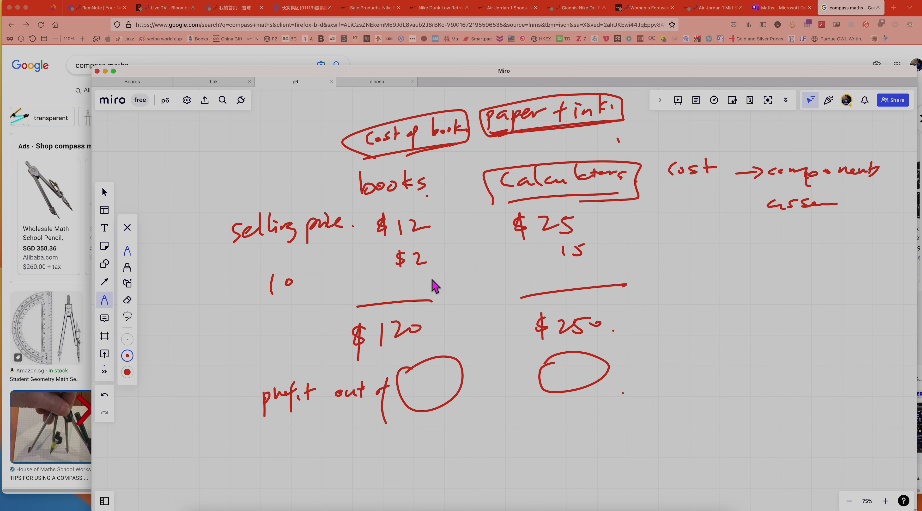
Write a circled $10 margin beside $2 with an arrow back to the 10.
drag(432, 245, 448, 268)
click(462, 253)
mouse_move(455, 251)
mouse_down()
mouse_move(465, 255)
mouse_move(464, 241)
mouse_move(455, 317)
mouse_move(394, 335)
mouse_move(308, 299)
mouse_up()
drag(302, 312, 336, 308)
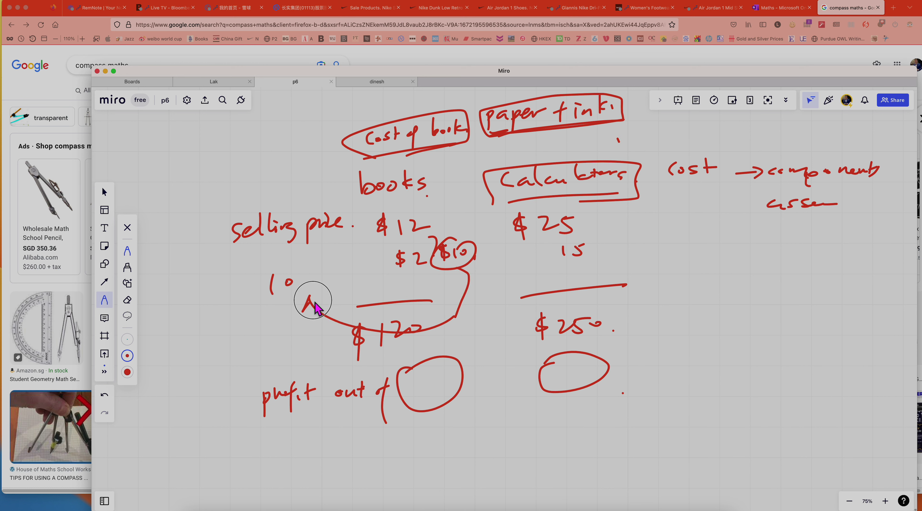
mouse_move(407, 451)
mouse_down()
mouse_move(418, 470)
mouse_move(396, 465)
mouse_up()
Write the $100 book profit under the first profit circle.
mouse_move(403, 447)
mouse_down()
mouse_move(411, 482)
mouse_move(437, 459)
mouse_up()
drag(450, 452, 450, 453)
click(528, 465)
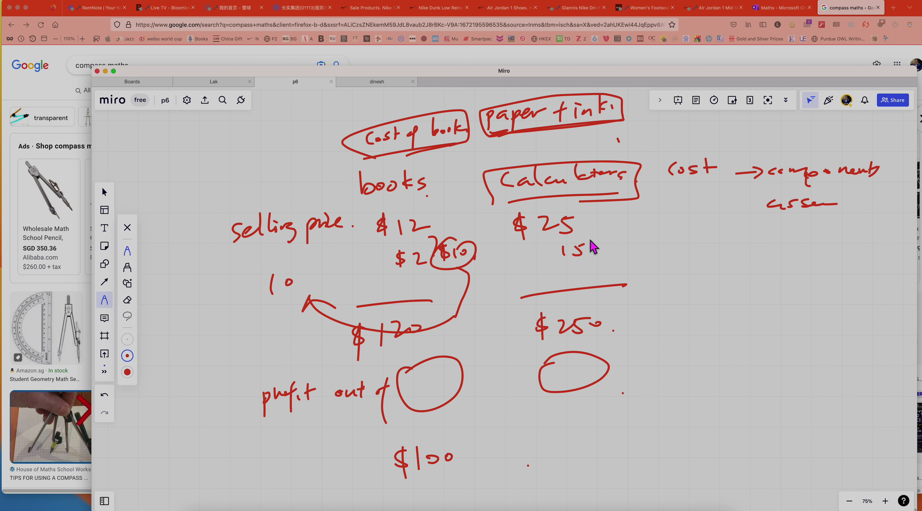
Write '2 $10' beside the 15 calculator cost.
drag(591, 233, 621, 247)
drag(629, 233, 628, 242)
drag(632, 235, 642, 236)
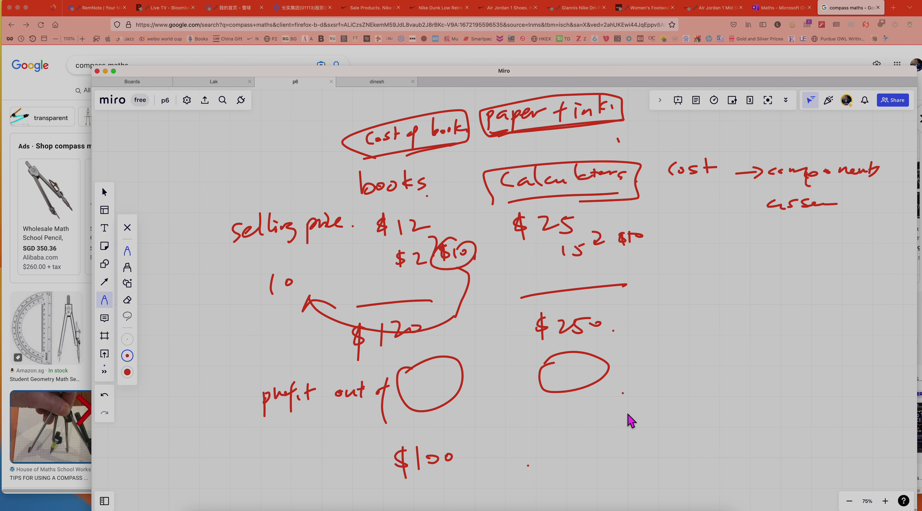
Write '$100.' as the calculator profit under the second circle.
drag(577, 428, 568, 444)
mouse_move(572, 426)
mouse_down()
mouse_move(575, 450)
mouse_move(588, 447)
mouse_up()
drag(595, 434, 616, 434)
click(628, 436)
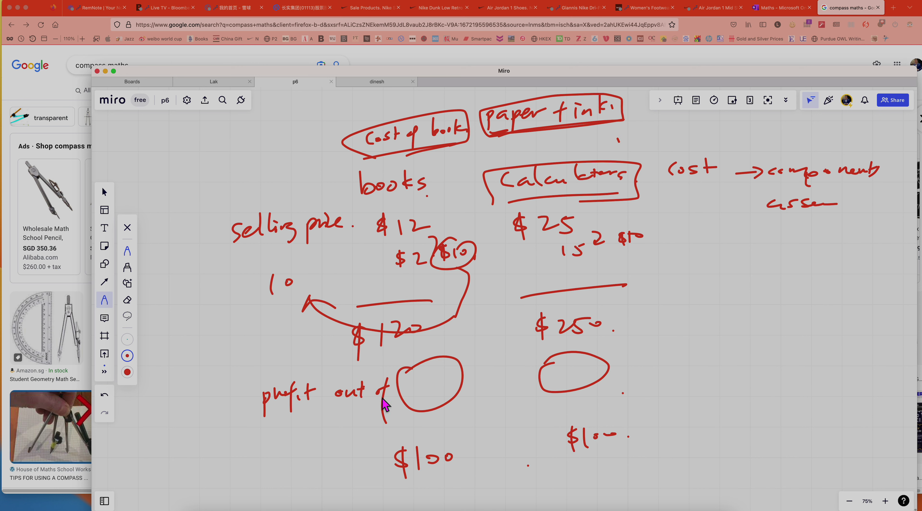
Ring the $250 and $120 sales and write 'C > 6' right of $250.
drag(579, 296, 591, 301)
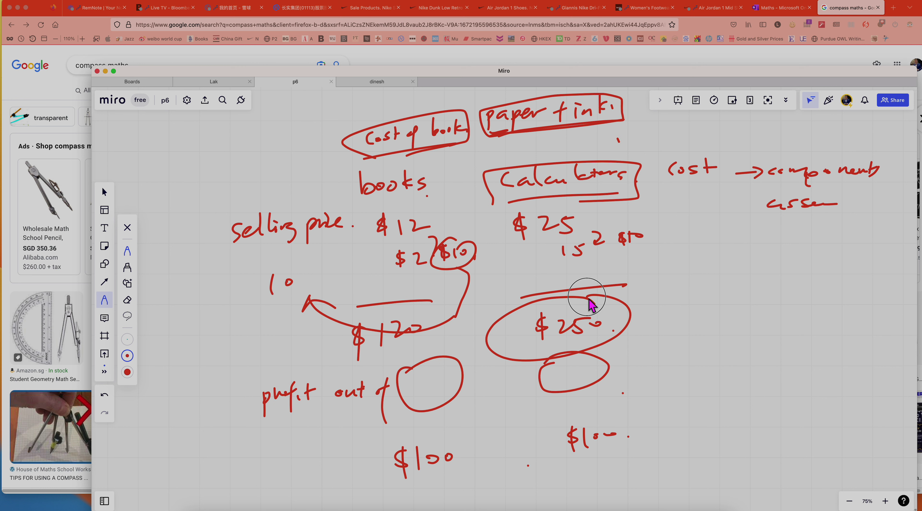
mouse_move(416, 327)
mouse_down()
mouse_move(362, 367)
mouse_move(419, 353)
mouse_up()
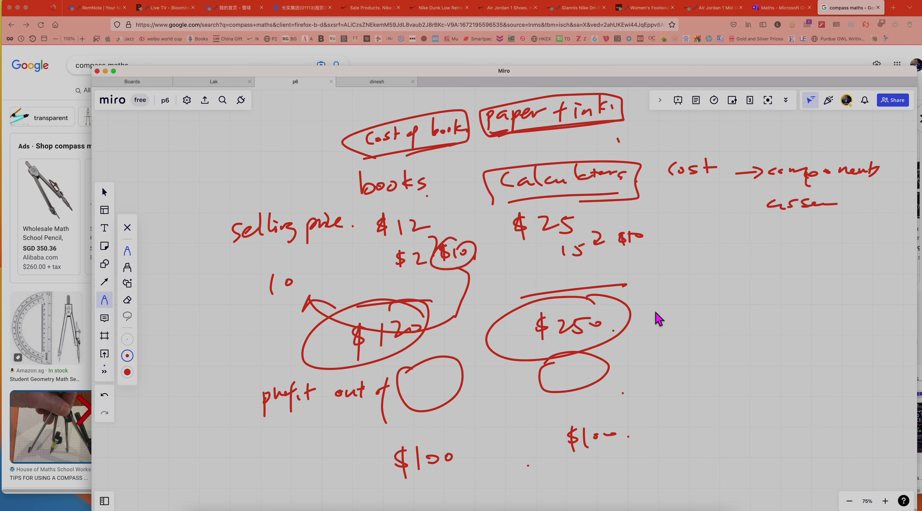
mouse_move(692, 305)
mouse_down()
mouse_move(693, 323)
mouse_move(713, 325)
mouse_up()
drag(766, 299, 770, 314)
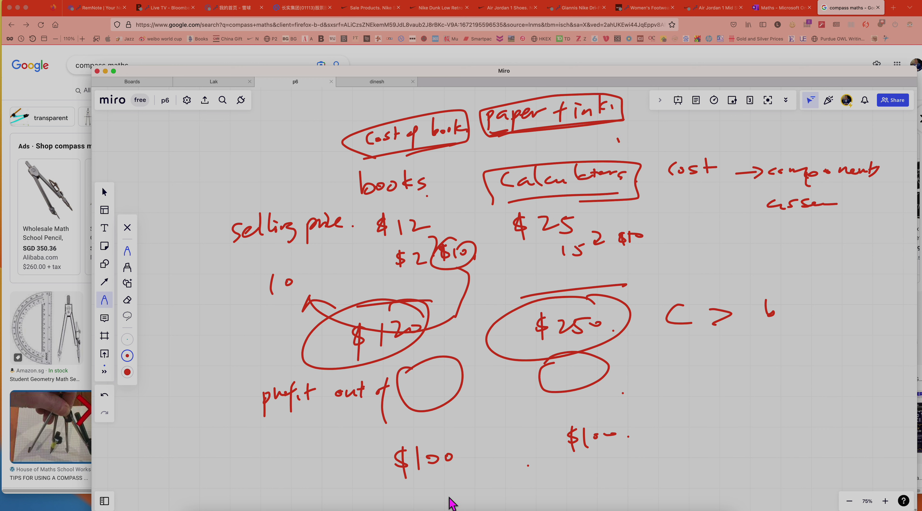
Underline both $100 profits and circle the cost of books, components and 'profit out of' labels.
drag(390, 478, 493, 471)
drag(594, 469, 670, 453)
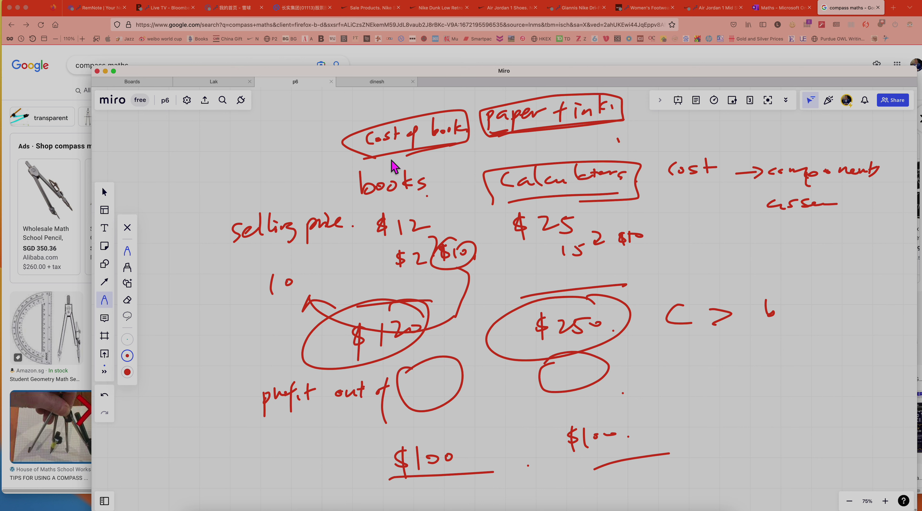
drag(395, 167, 358, 136)
mouse_move(640, 149)
mouse_down()
mouse_move(762, 186)
mouse_move(718, 146)
mouse_up()
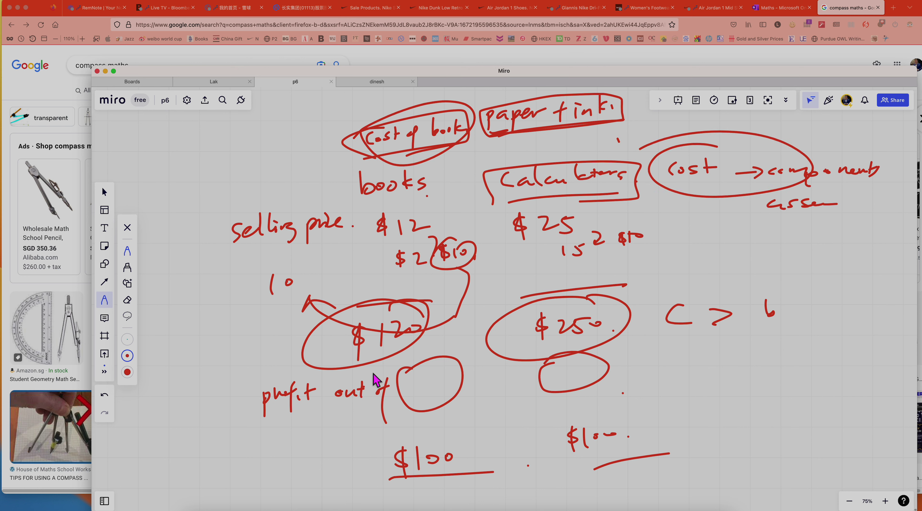
drag(366, 370, 297, 372)
drag(486, 398, 492, 396)
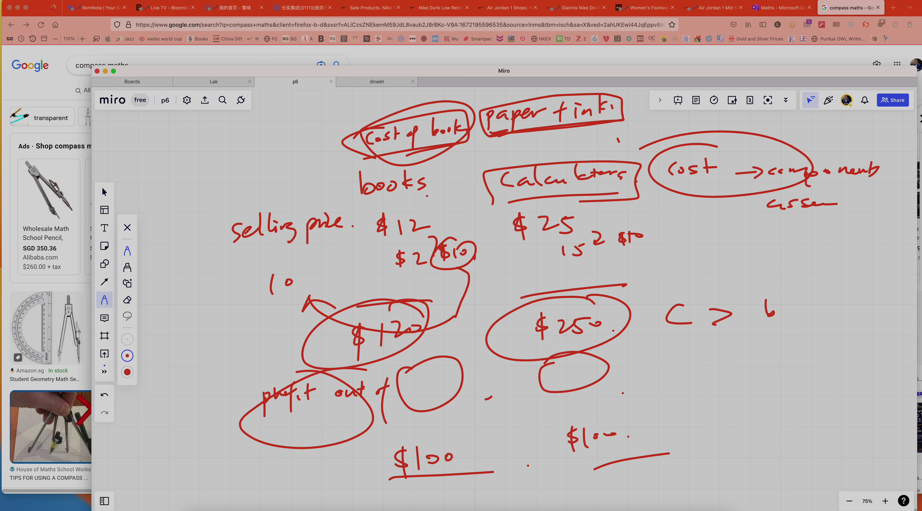